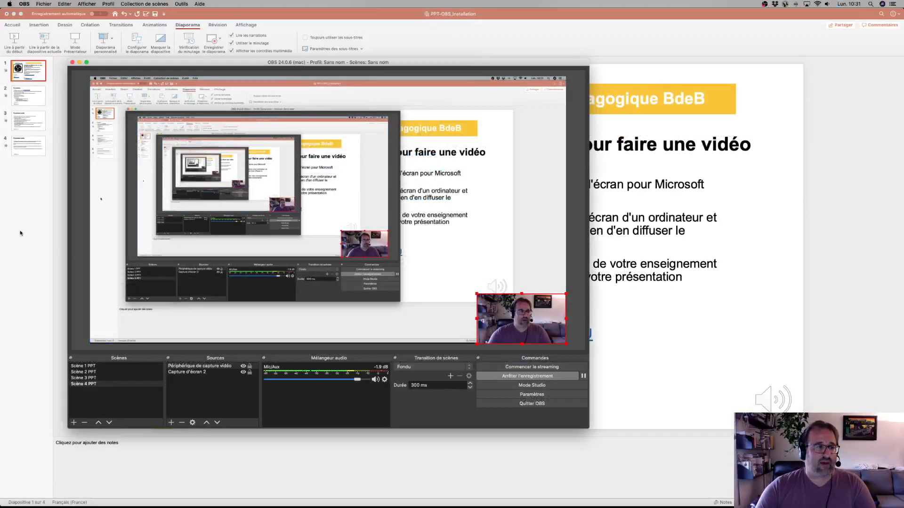
# Record the slide show through all four slides, stop it on the last slide, and save the new slide timings
pyautogui.click(20, 233)
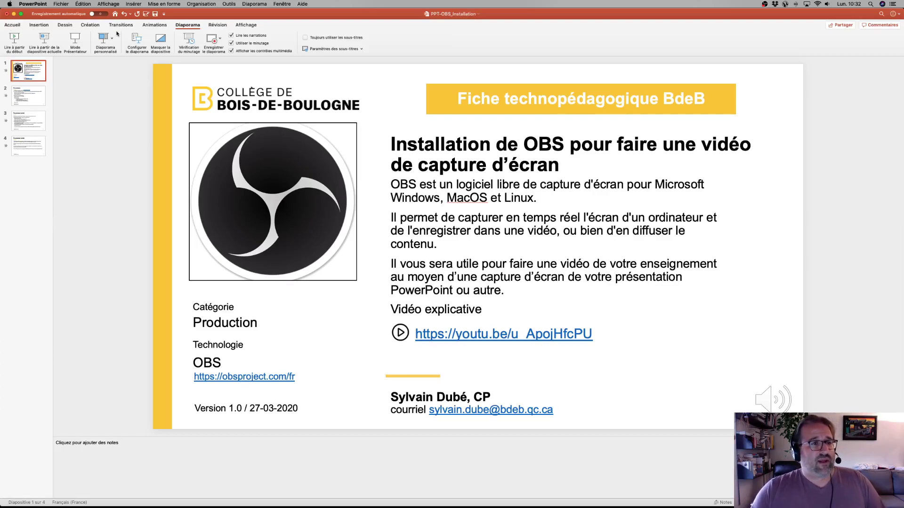
pyautogui.click(214, 41)
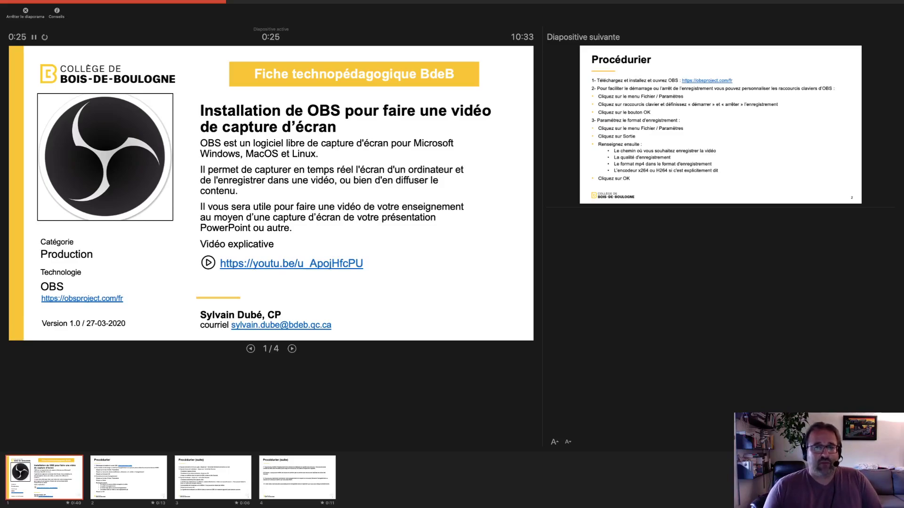
pyautogui.press('Right')
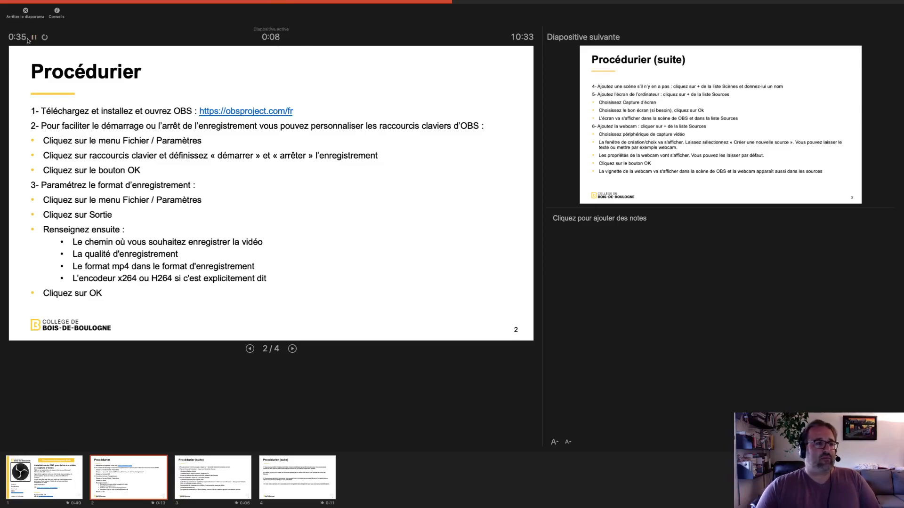
pyautogui.click(332, 130)
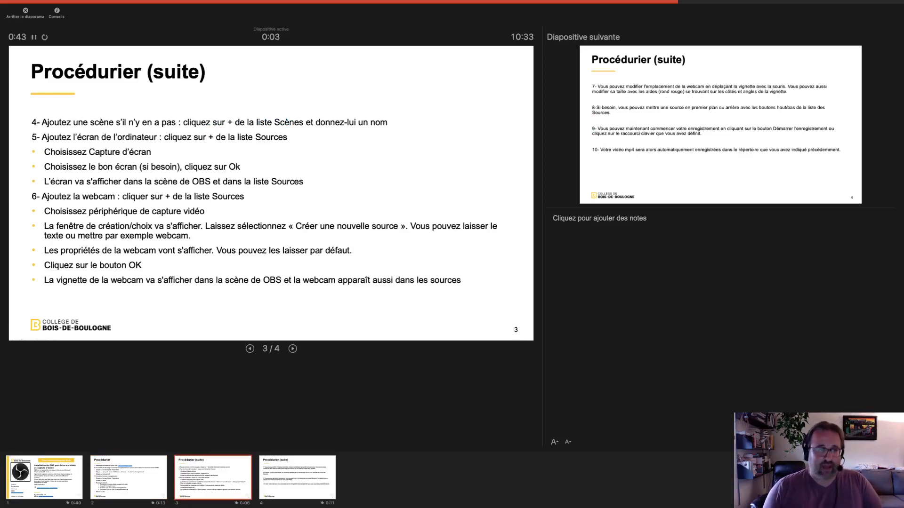
pyautogui.press('Right')
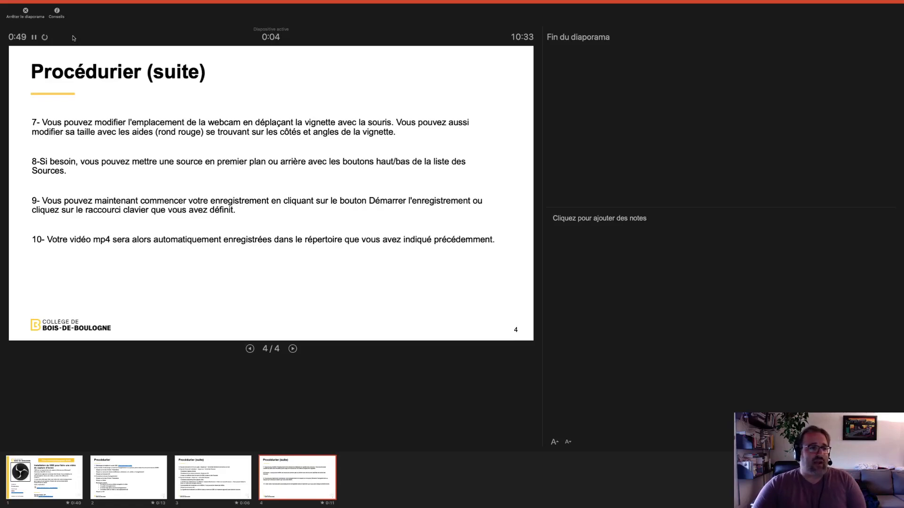
pyautogui.click(25, 12)
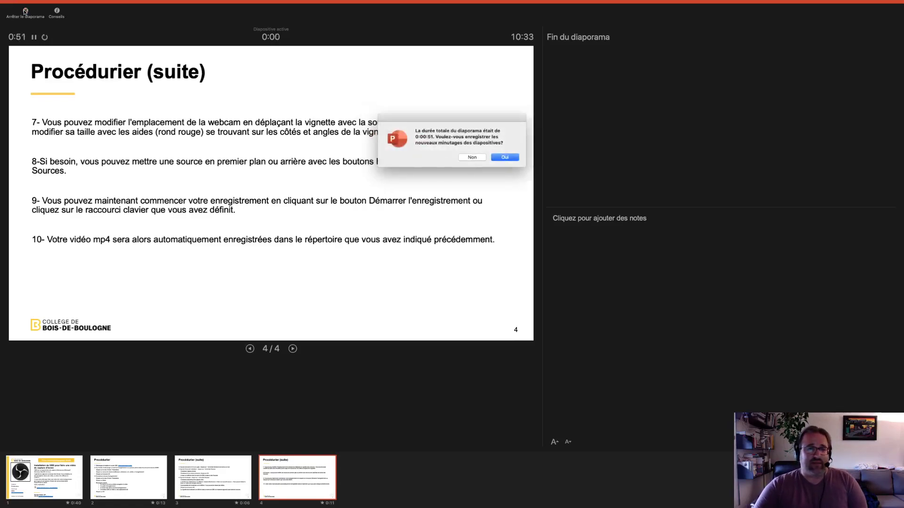
pyautogui.click(502, 158)
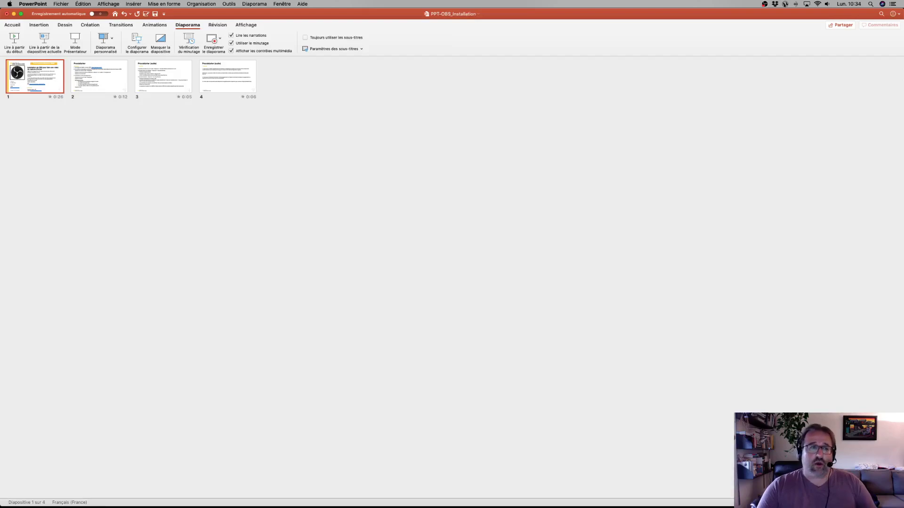
# Preview the opening slide in the slide show, exit it, and return to normal view from the slide sorter
pyautogui.press('super+shift+Return')
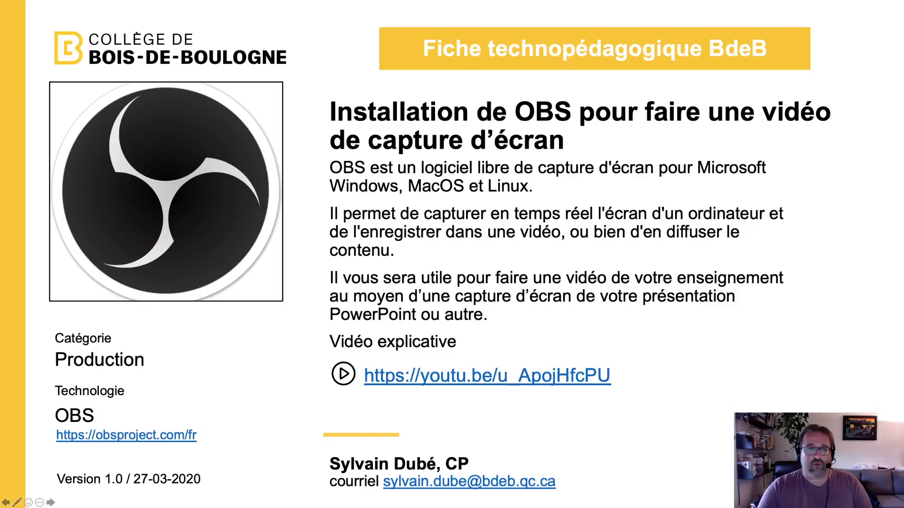
pyautogui.press('Escape')
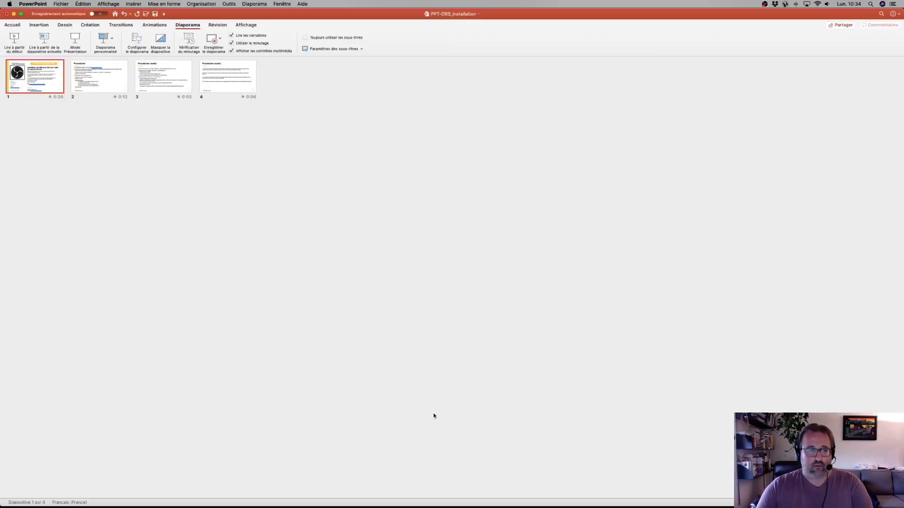
pyautogui.click(245, 86)
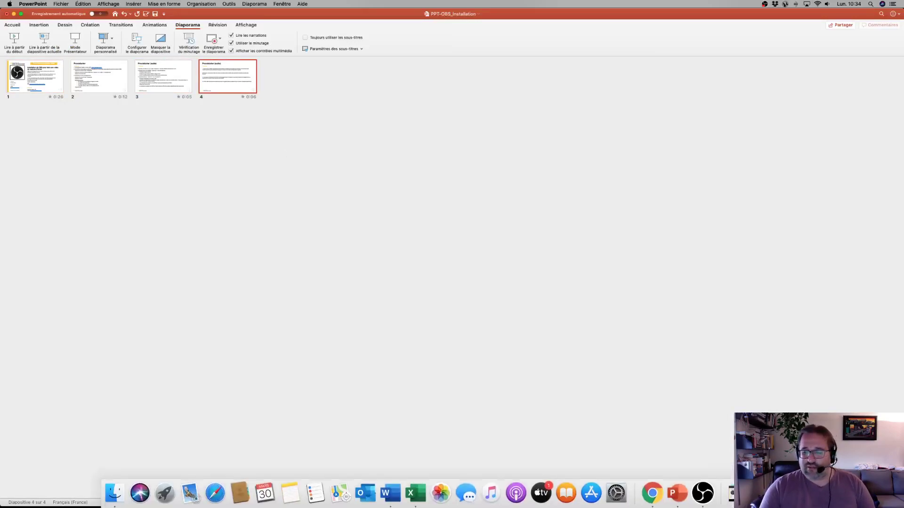
pyautogui.press('super+1')
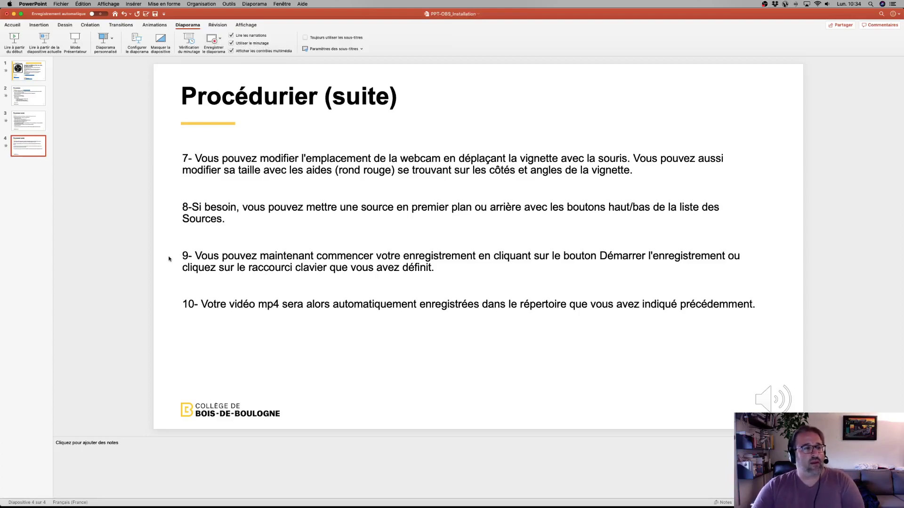
# Play back the recorded narration audio on slides 1, 2 and 3, and return to the first slide
pyautogui.click(18, 79)
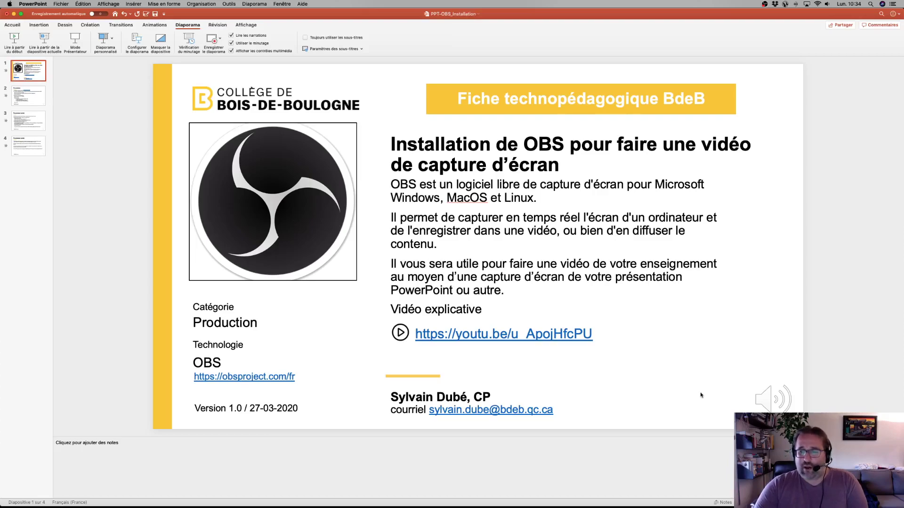
pyautogui.moveTo(730, 388)
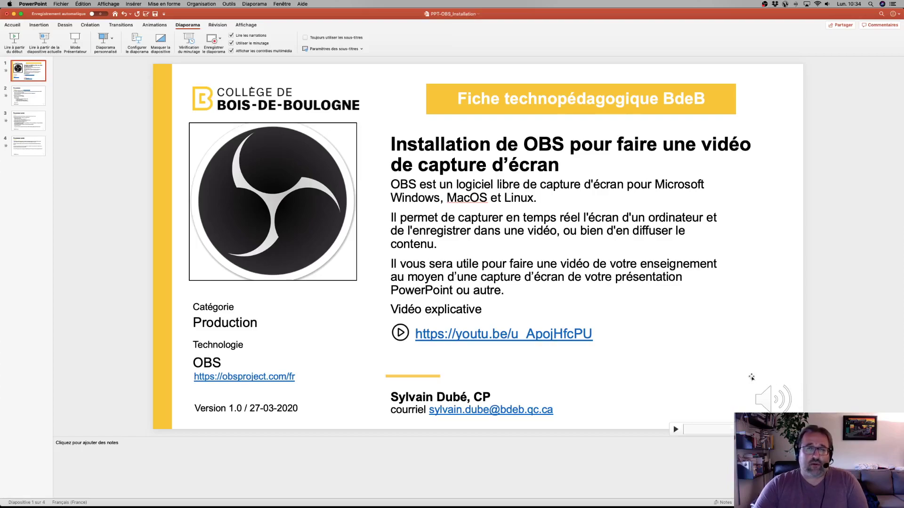
pyautogui.click(676, 429)
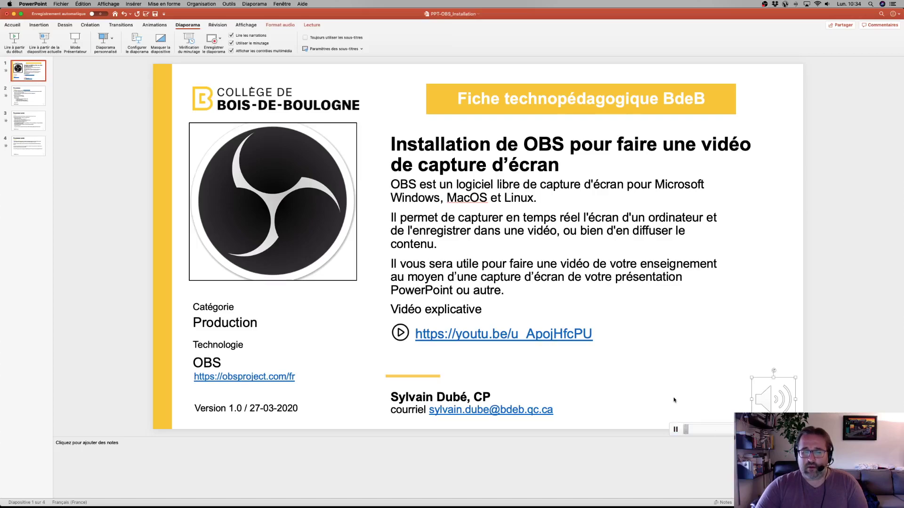
pyautogui.scroll(-1, 673, 405)
pyautogui.scroll(-2, 673, 426)
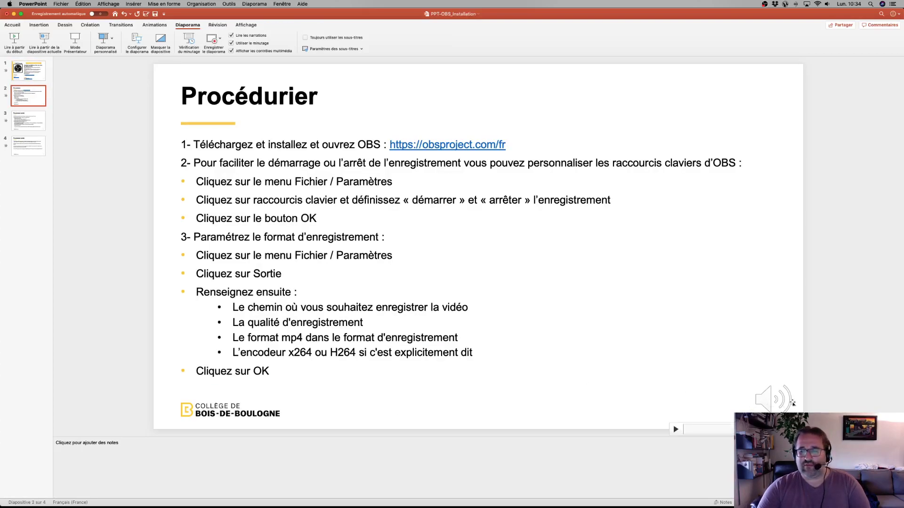
pyautogui.click(675, 429)
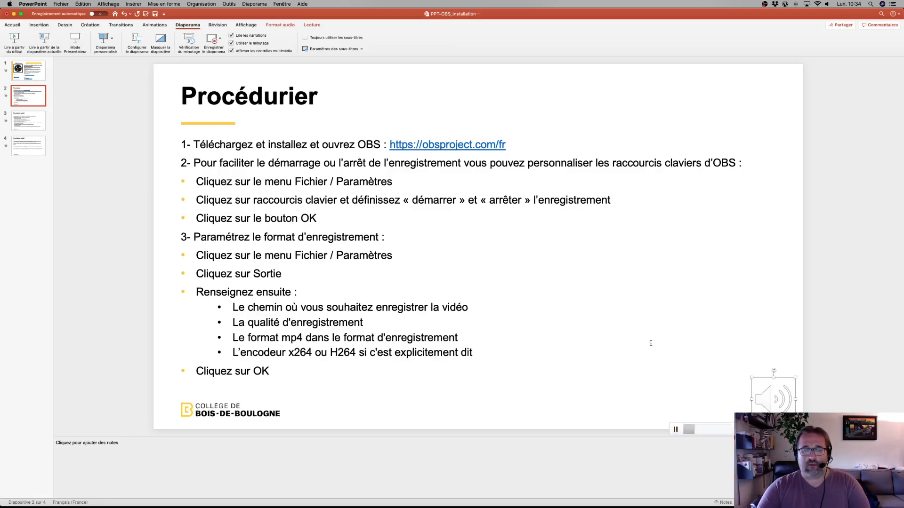
pyautogui.click(674, 428)
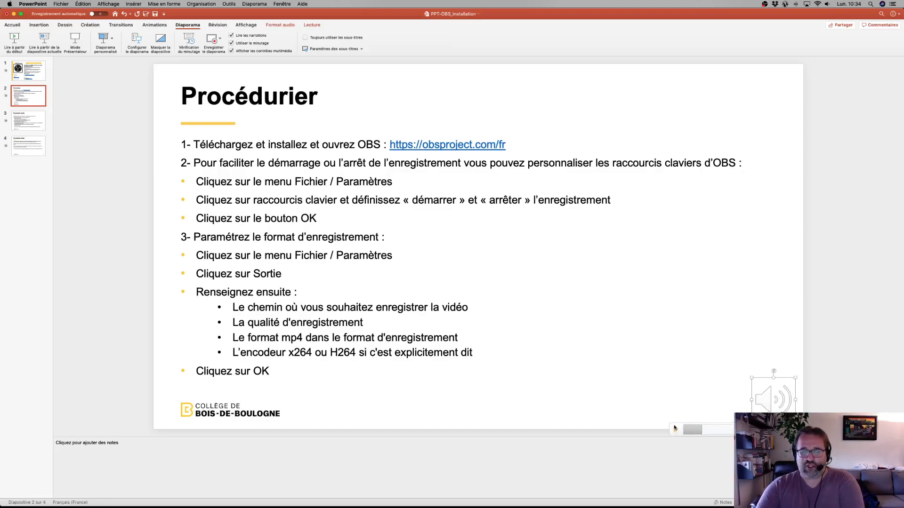
pyautogui.press('Down')
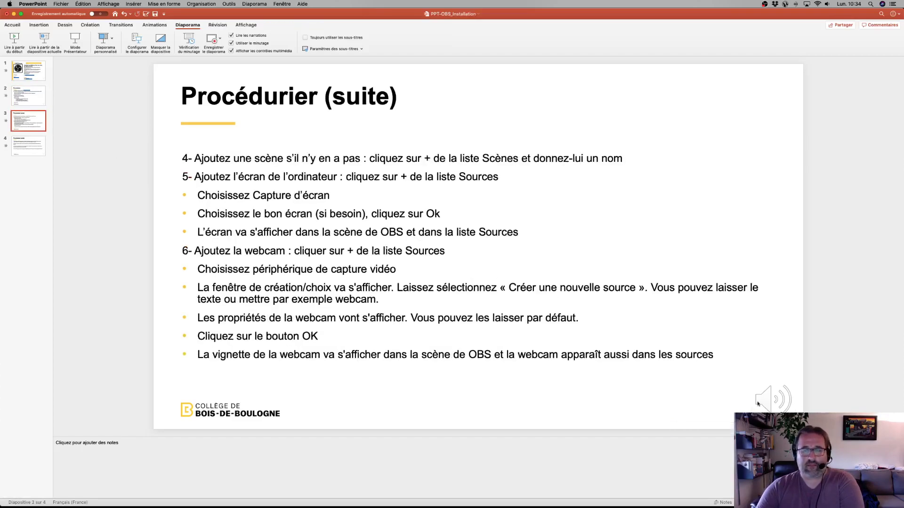
pyautogui.click(758, 404)
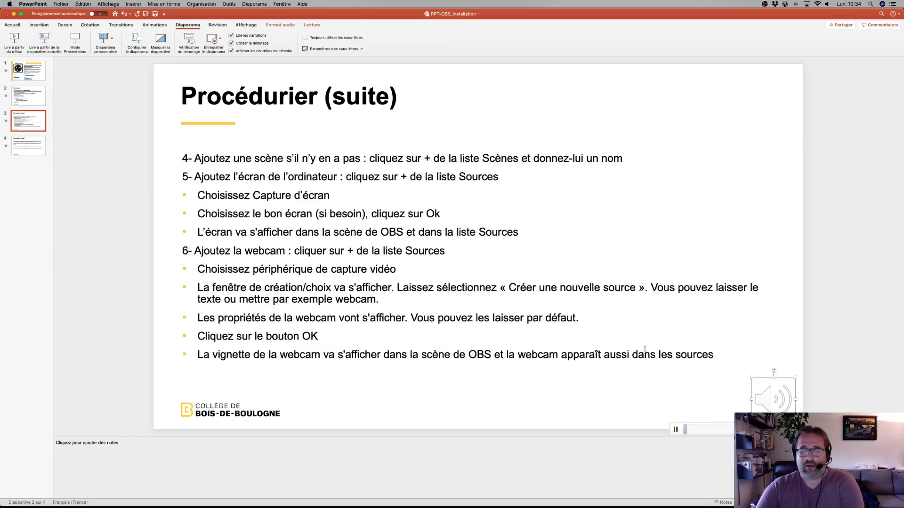
pyautogui.click(674, 430)
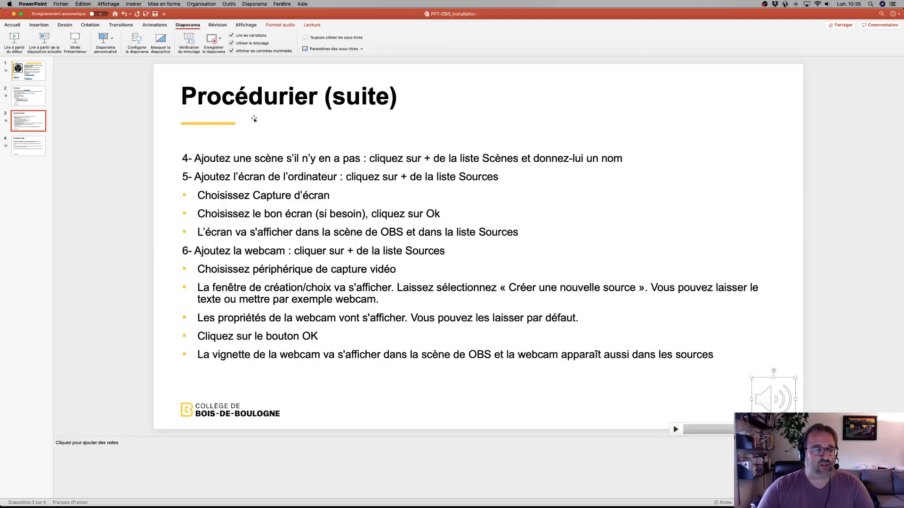
pyautogui.press('pageup')
pyautogui.press('pageup')
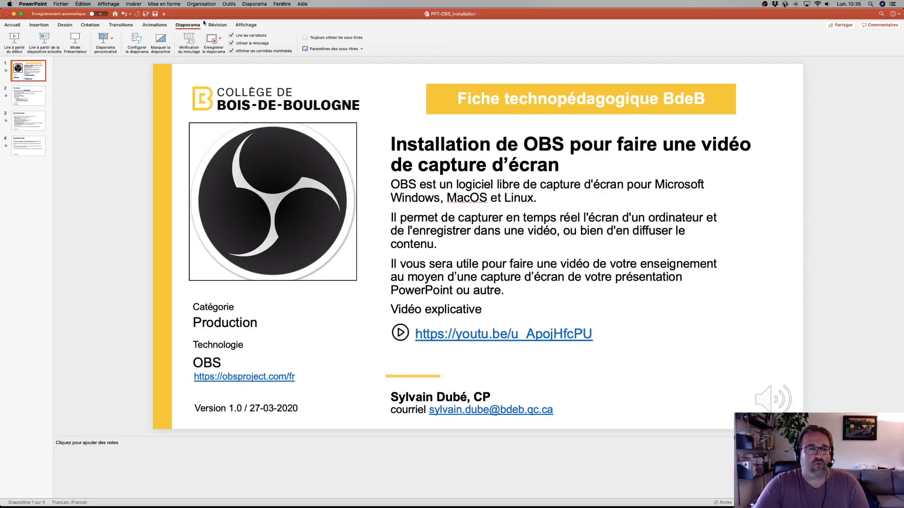
# Save the presentation as PPT-OBS_Installation in .pptx format in the OBS installation folder, replacing the existing file
pyautogui.click(68, 4)
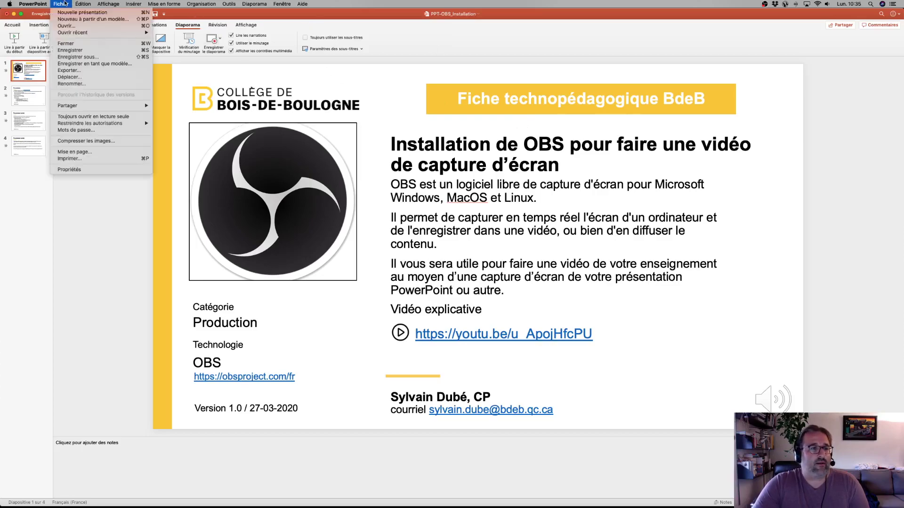
pyautogui.click(85, 54)
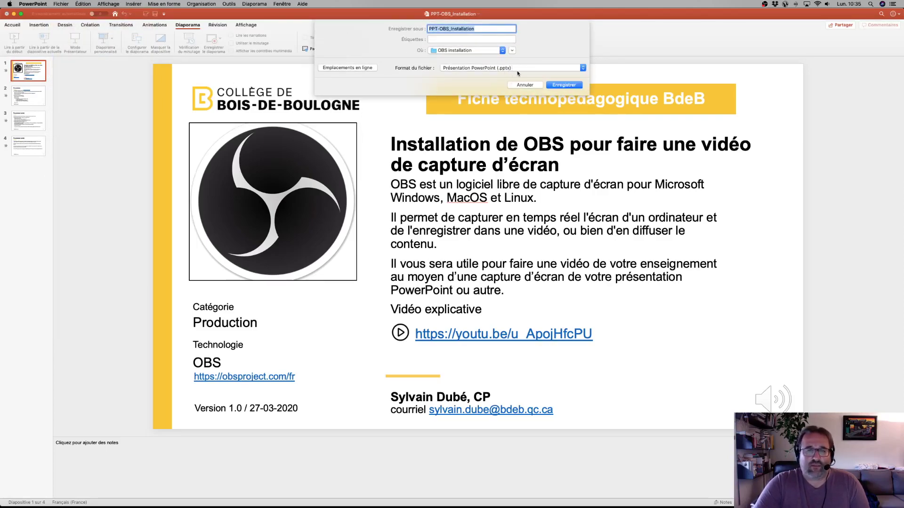
pyautogui.click(579, 88)
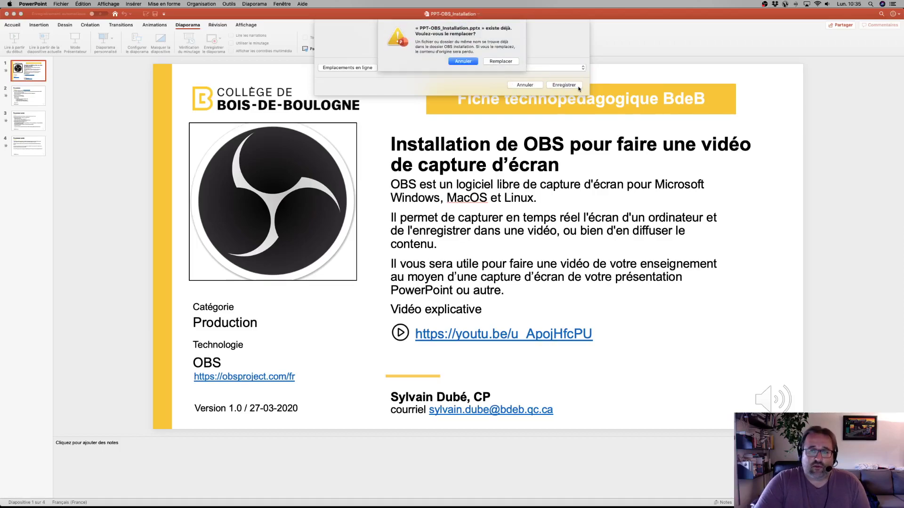
pyautogui.click(500, 61)
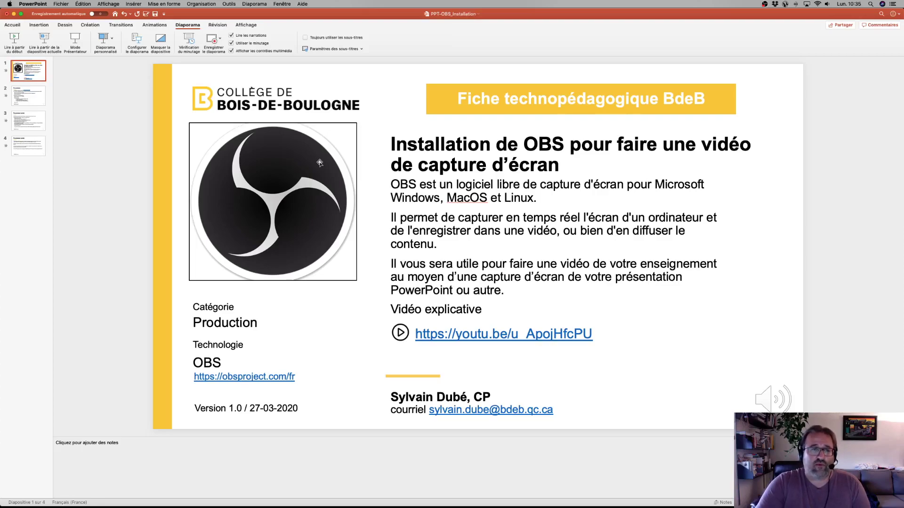
# Review the presentation's export options with MP4 as the file format, and cancel without exporting
pyautogui.click(62, 3)
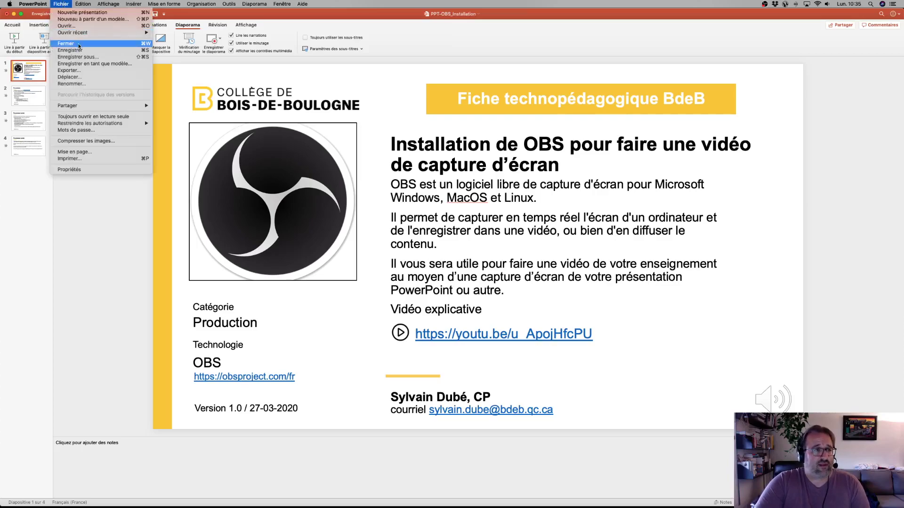
pyautogui.click(80, 72)
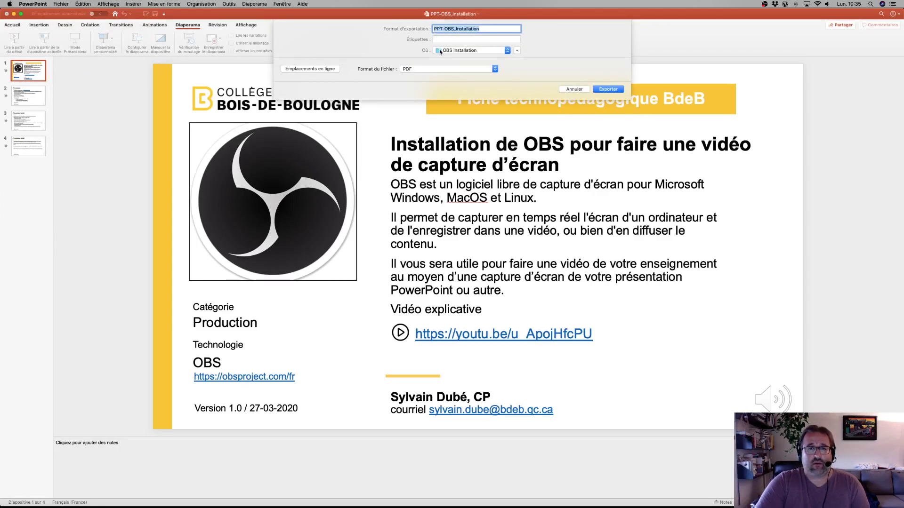
pyautogui.click(438, 70)
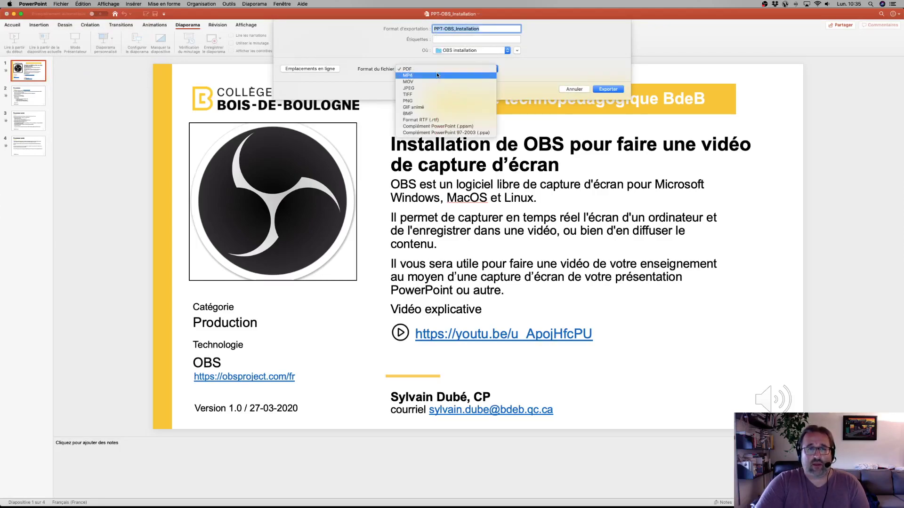
pyautogui.click(430, 76)
pyautogui.click(427, 84)
pyautogui.click(426, 90)
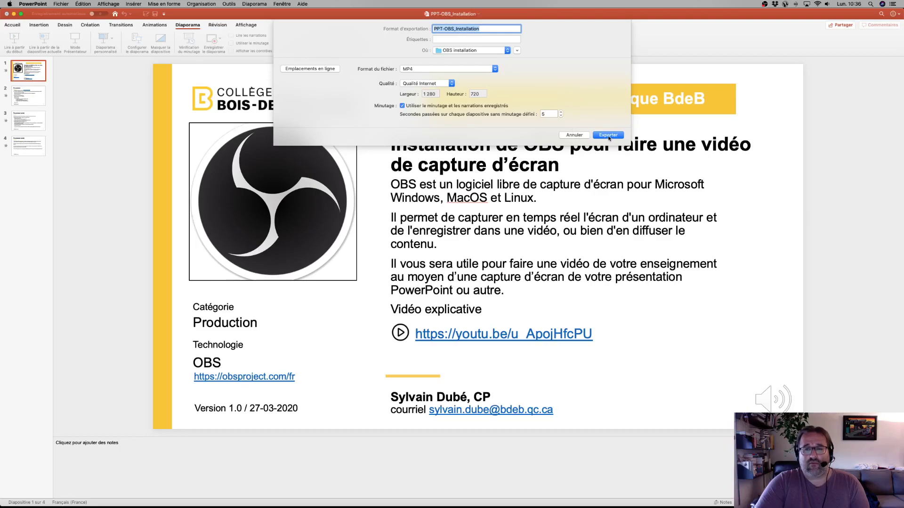
pyautogui.click(574, 135)
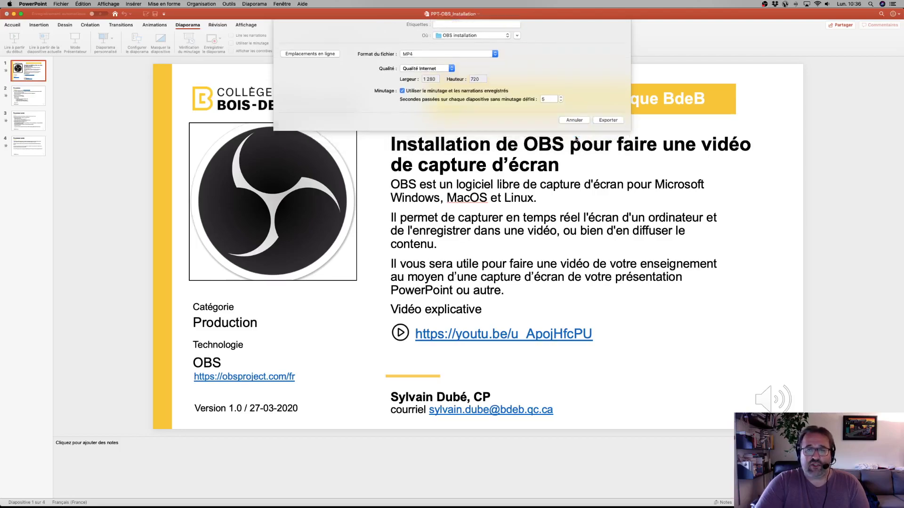
# Minimise the PowerPoint and OBS windows, open PPT-OBS_Installation.mp4 from the desktop in QuickTime Player, and enlarge the player window
pyautogui.click(13, 15)
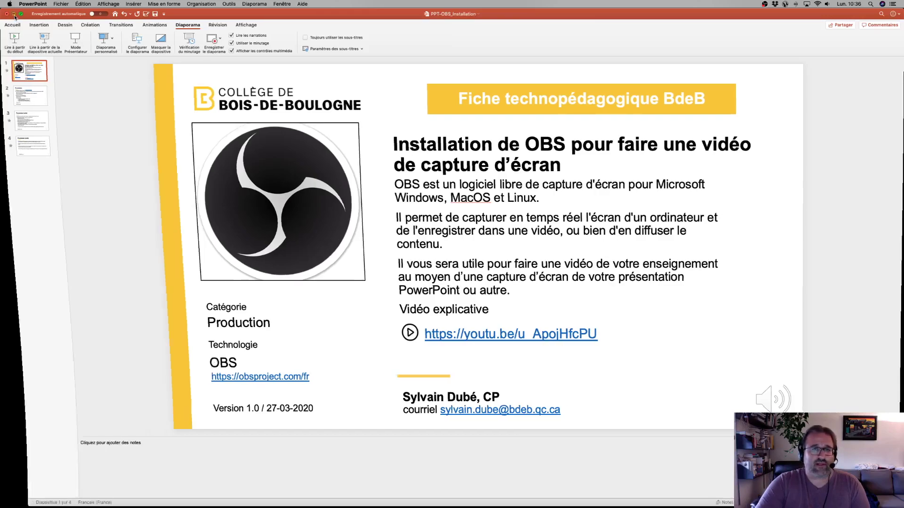
pyautogui.click(79, 62)
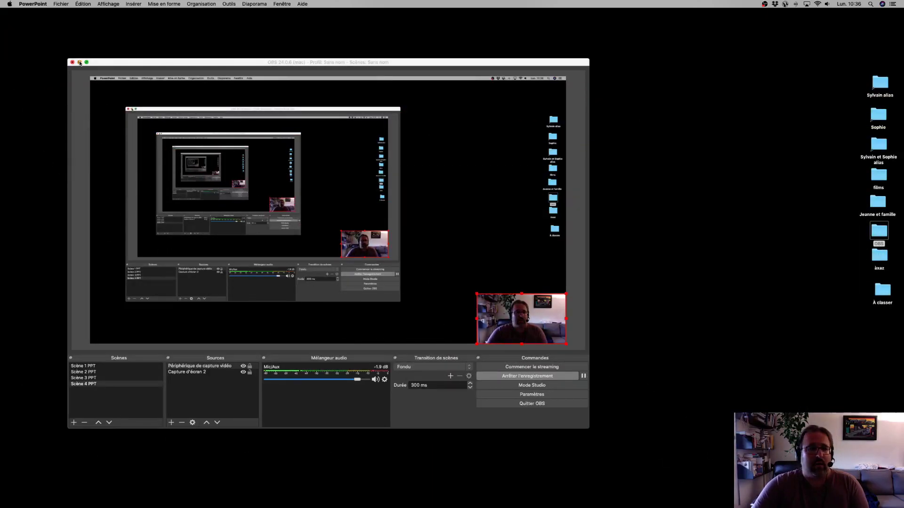
pyautogui.moveTo(515, 132); pyautogui.dragTo(493, 174)
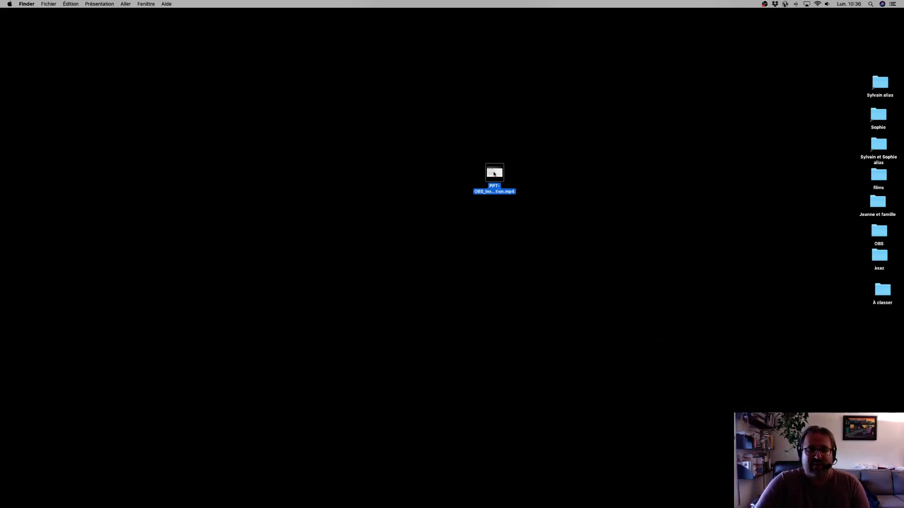
pyautogui.doubleClick(494, 174)
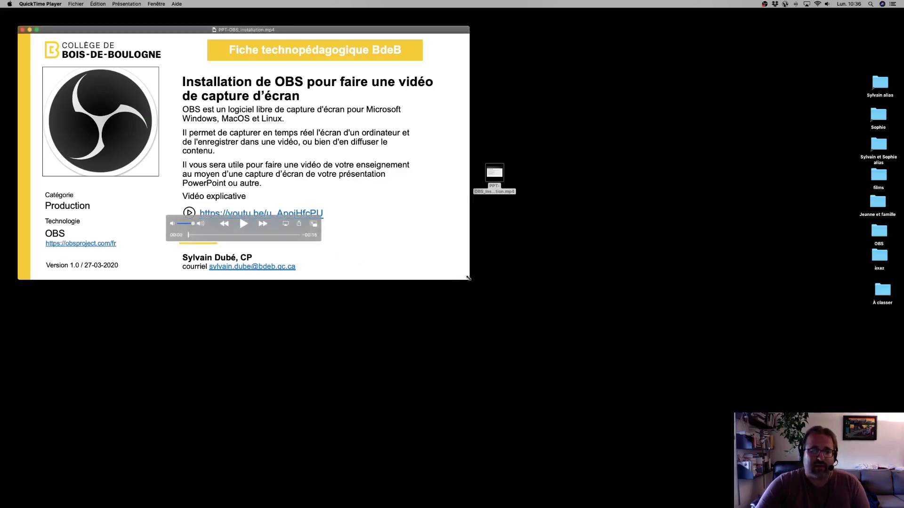
pyautogui.moveTo(468, 278); pyautogui.dragTo(565, 333)
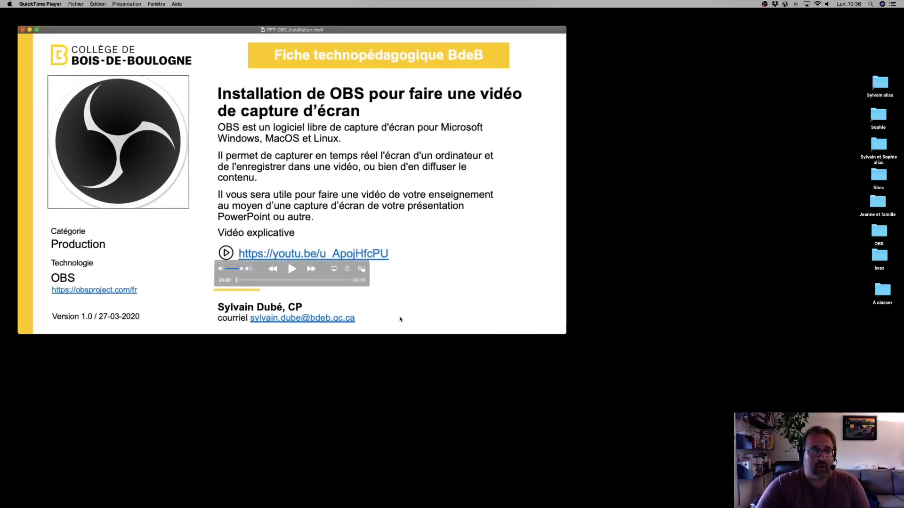
# Close the QuickTime video, return to the PowerPoint presentation, look through slides 2, 3 and 4, and go back to slide 1
pyautogui.click(22, 30)
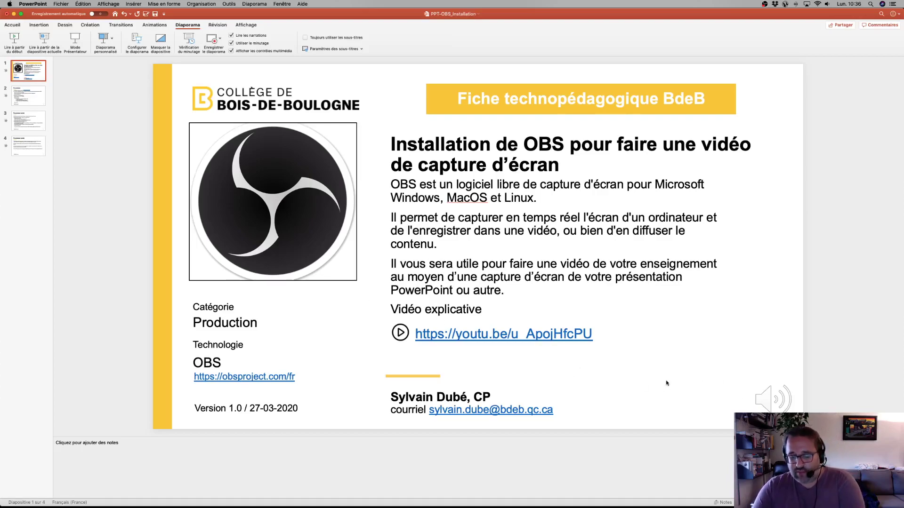
pyautogui.click(16, 101)
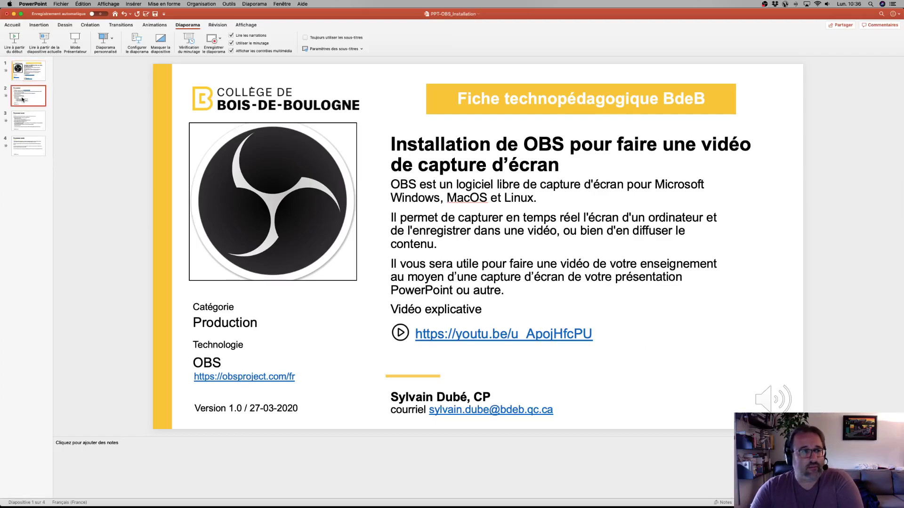
pyautogui.click(22, 121)
pyautogui.click(22, 144)
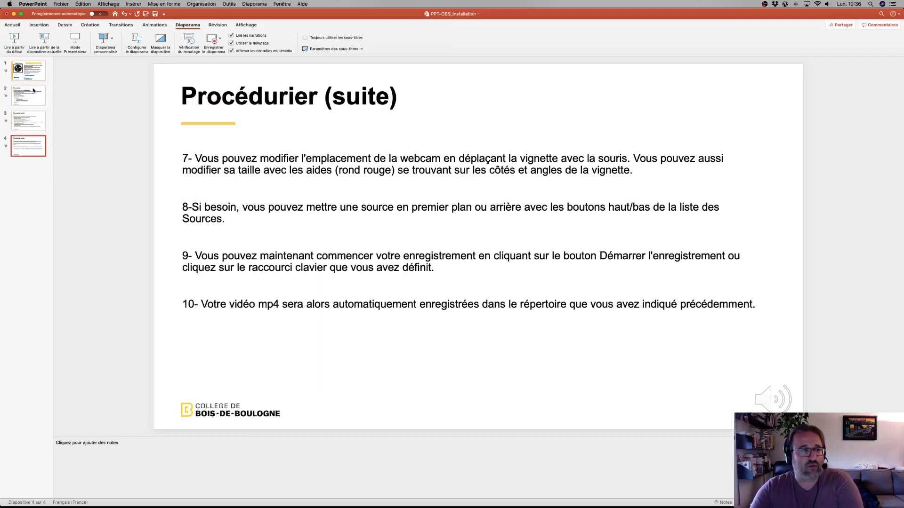
pyautogui.click(30, 79)
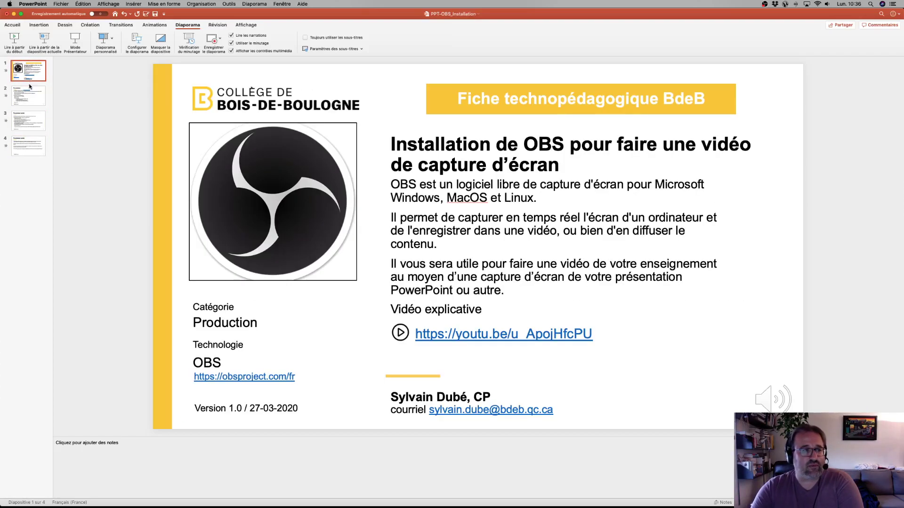
# Play the slide show from the beginning, end it, and minimise the PowerPoint window
pyautogui.click(15, 39)
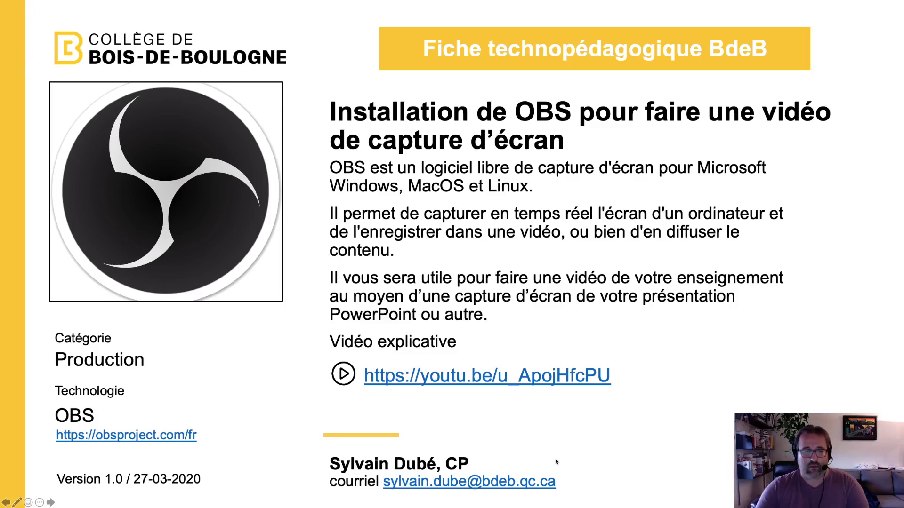
pyautogui.press('Escape')
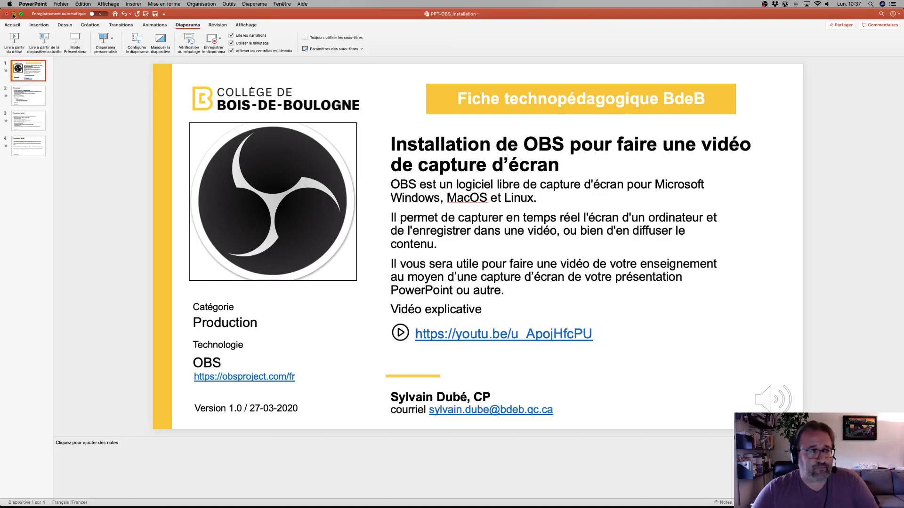
pyautogui.click(14, 15)
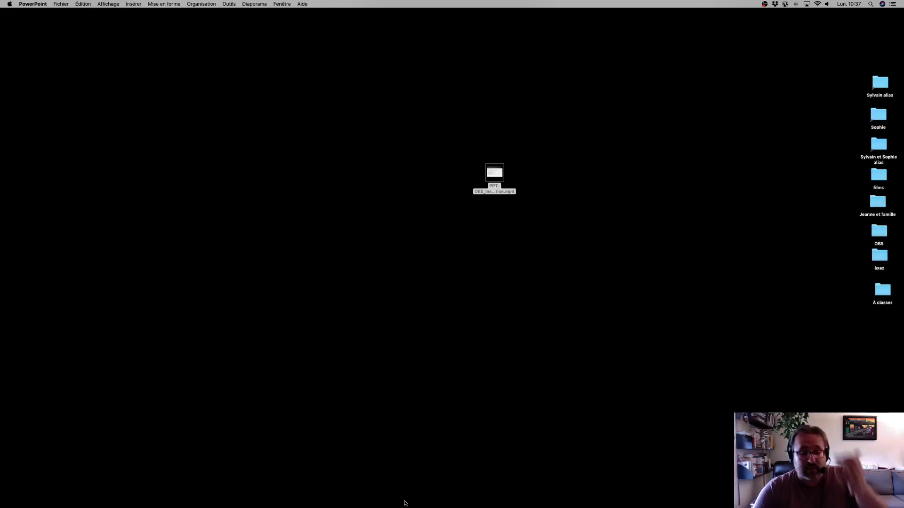
# Switch to Chrome, view the Omnivox page of the Direction des ressources informationnelles, and return to the OneDrive documents
pyautogui.moveTo(406, 507)
pyautogui.click(629, 503)
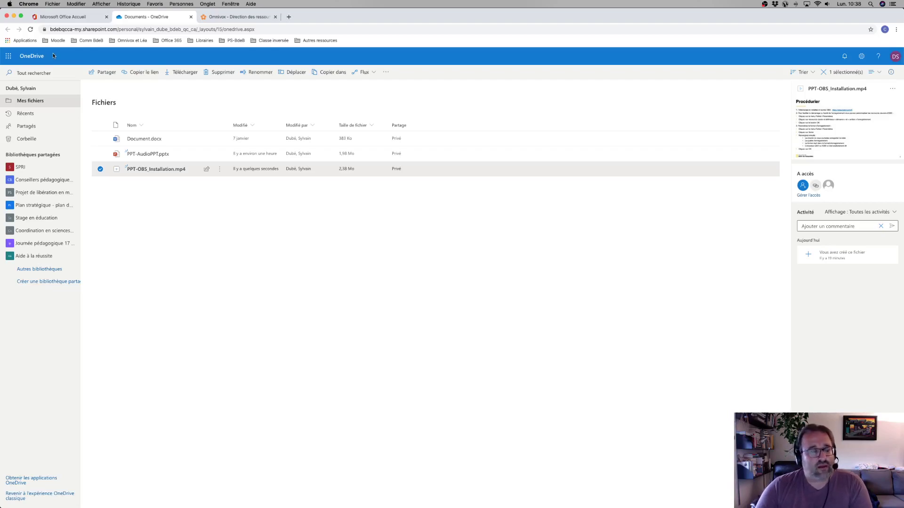
pyautogui.click(257, 14)
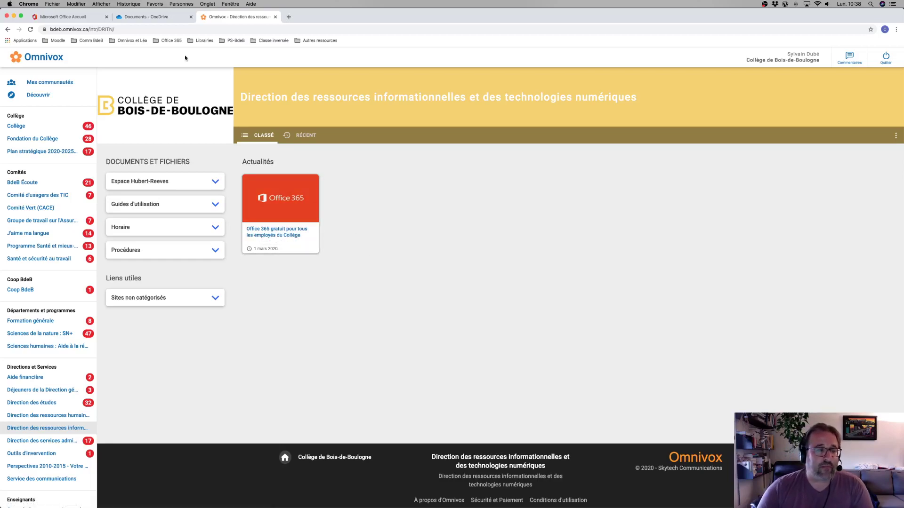
pyautogui.click(142, 17)
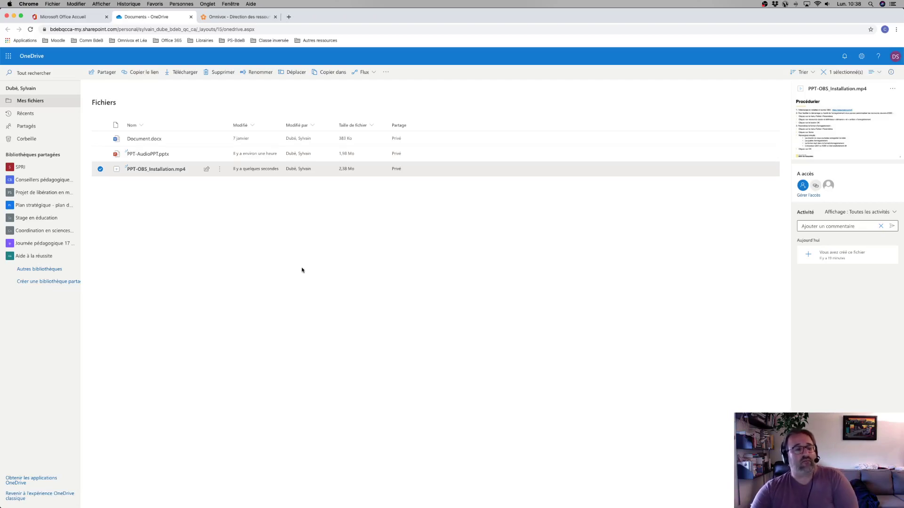
# Copy the sharing link of PPT-OBS_Installation.mp4 from Mes fichiers in OneDrive, and dismiss the link confirmation
pyautogui.click(9, 55)
pyautogui.click(16, 103)
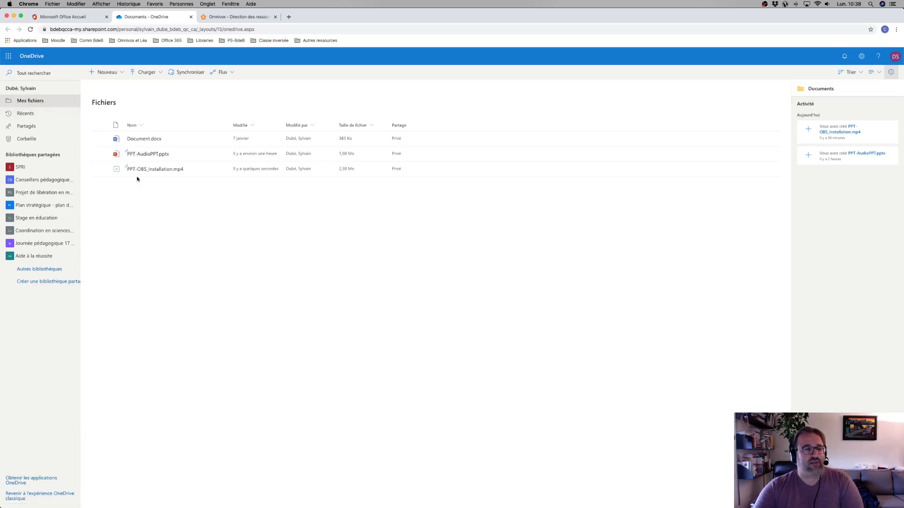
pyautogui.moveTo(161, 156)
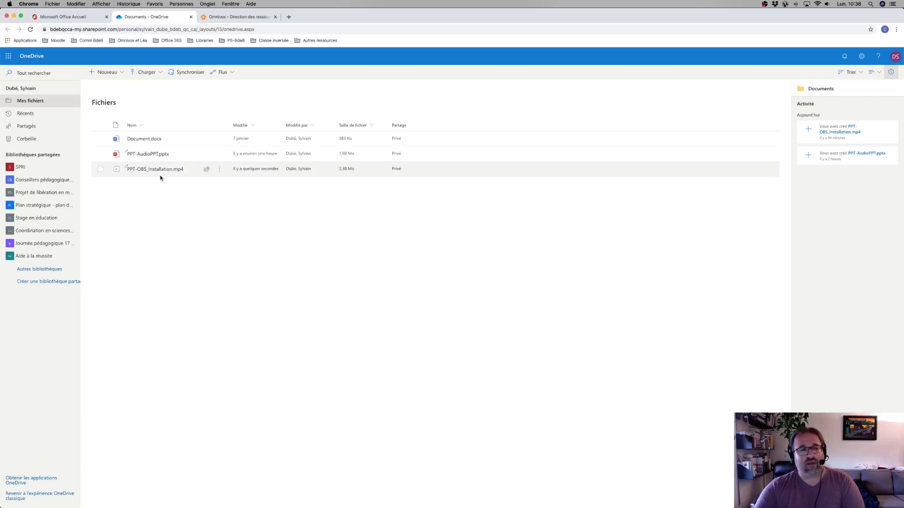
pyautogui.click(100, 169)
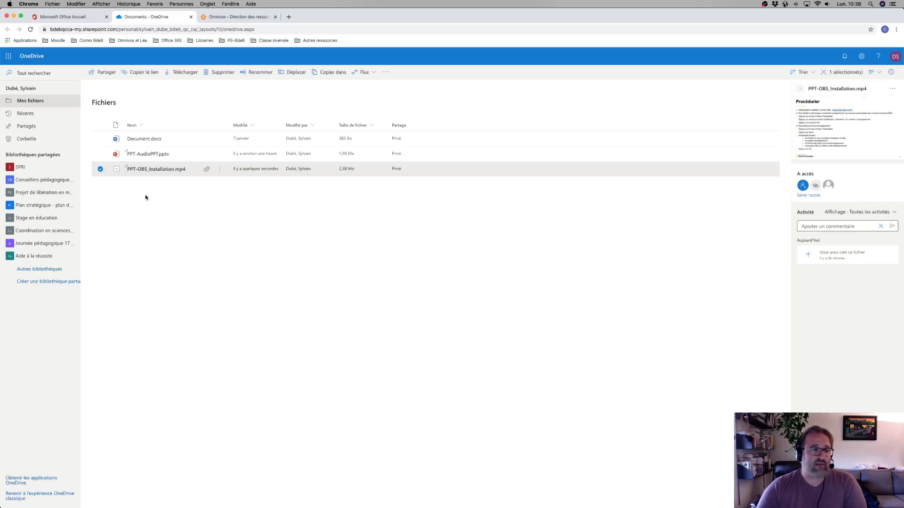
pyautogui.click(147, 74)
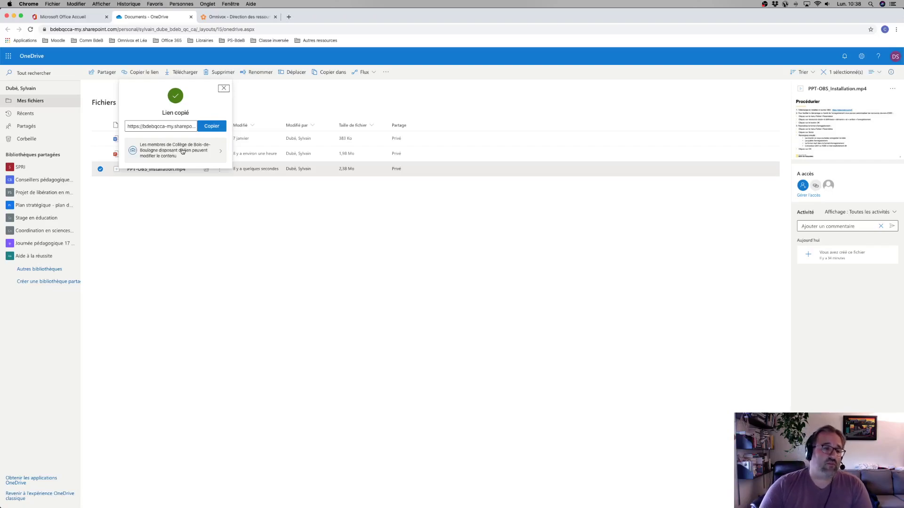
pyautogui.click(259, 205)
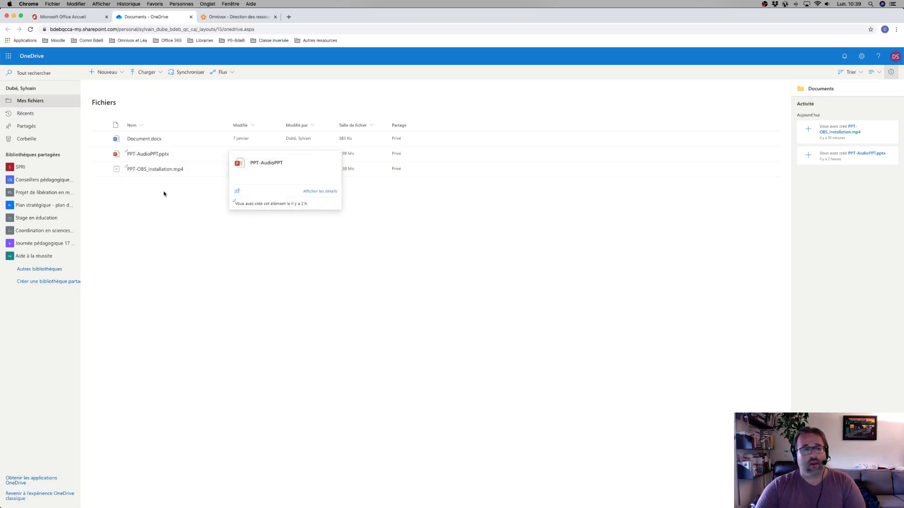
# Review the sharing link settings of PPT-OBS_Installation.mp4, try disabling Autoriser la modification, cancel the change, and close the access management
pyautogui.click(100, 169)
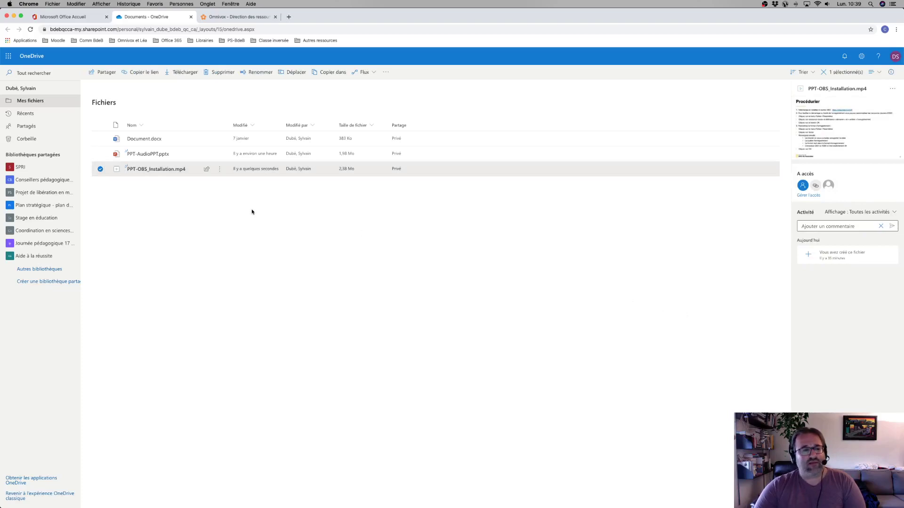
pyautogui.click(810, 195)
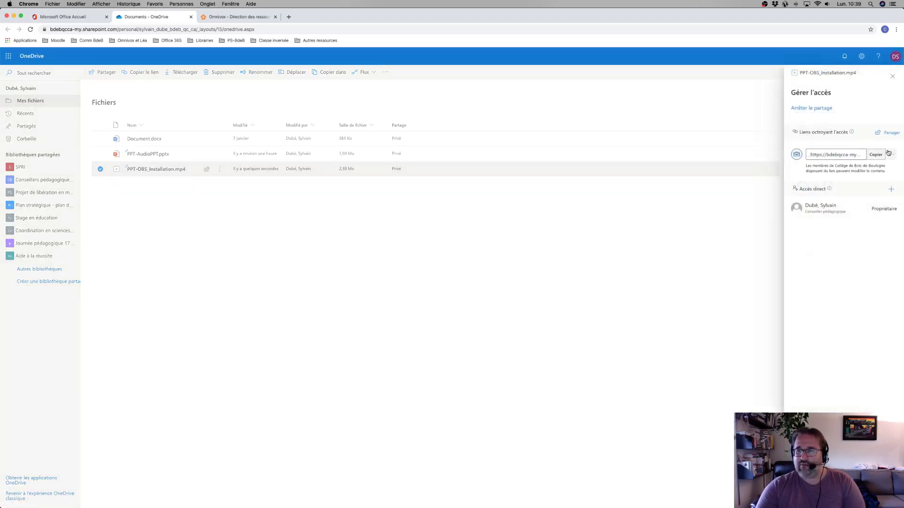
pyautogui.click(888, 132)
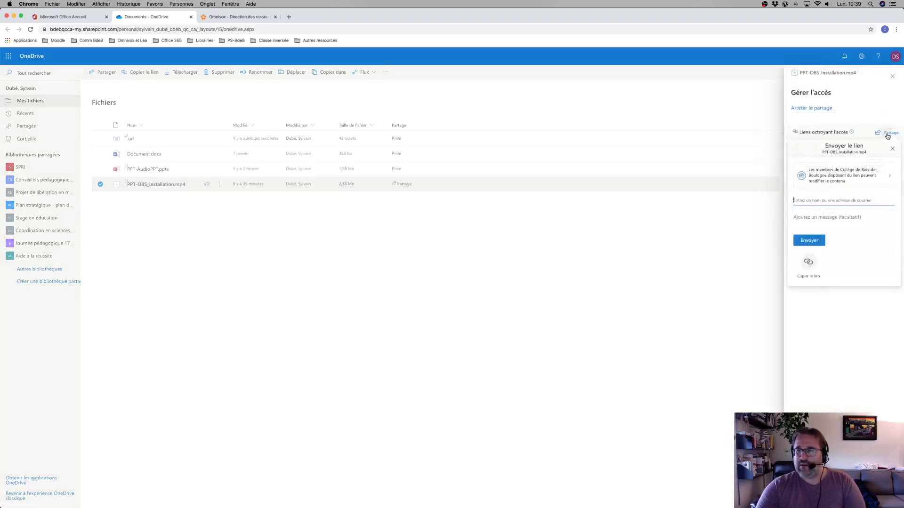
pyautogui.click(869, 174)
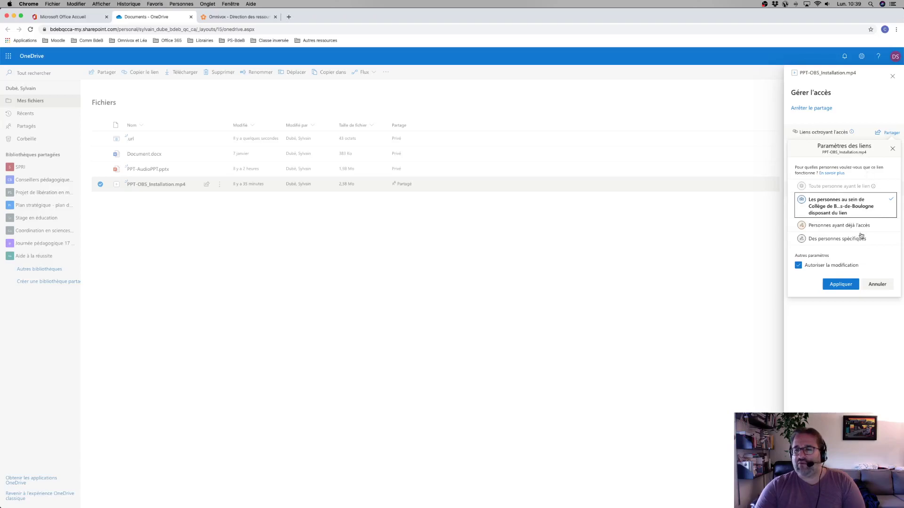
pyautogui.click(798, 266)
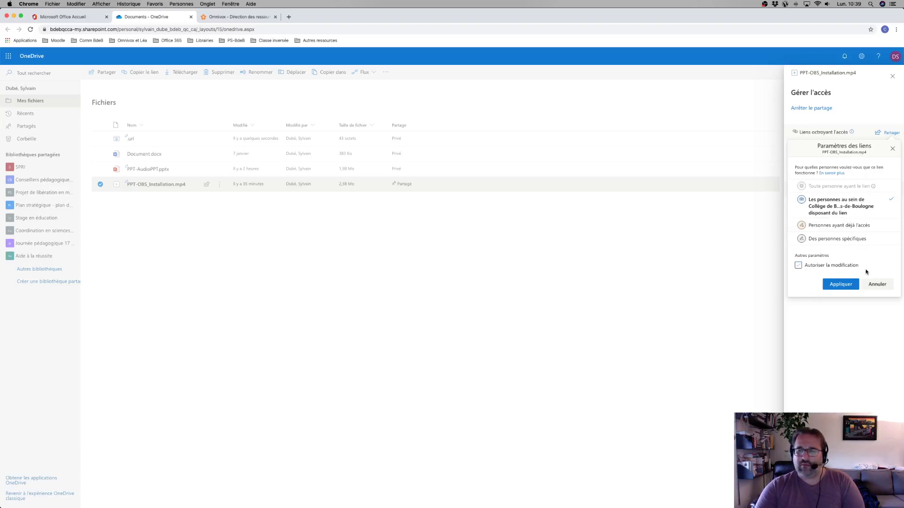
pyautogui.click(887, 286)
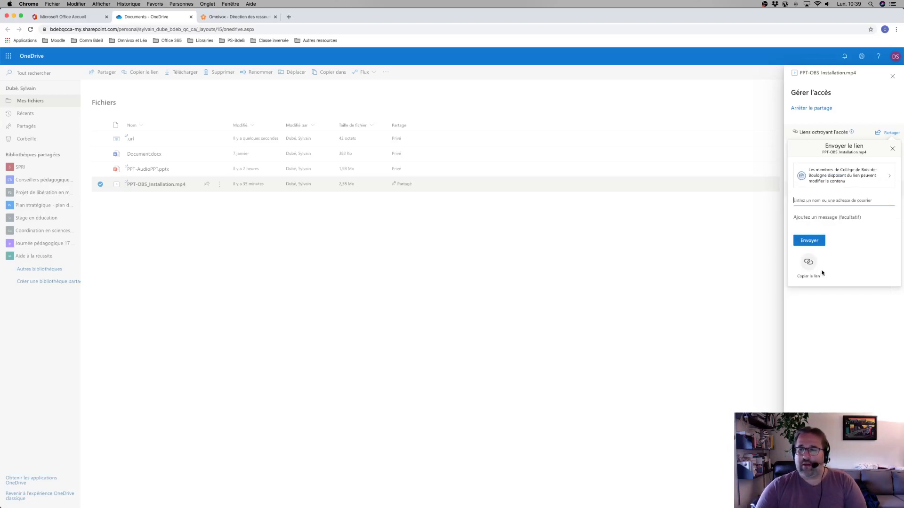
pyautogui.click(892, 76)
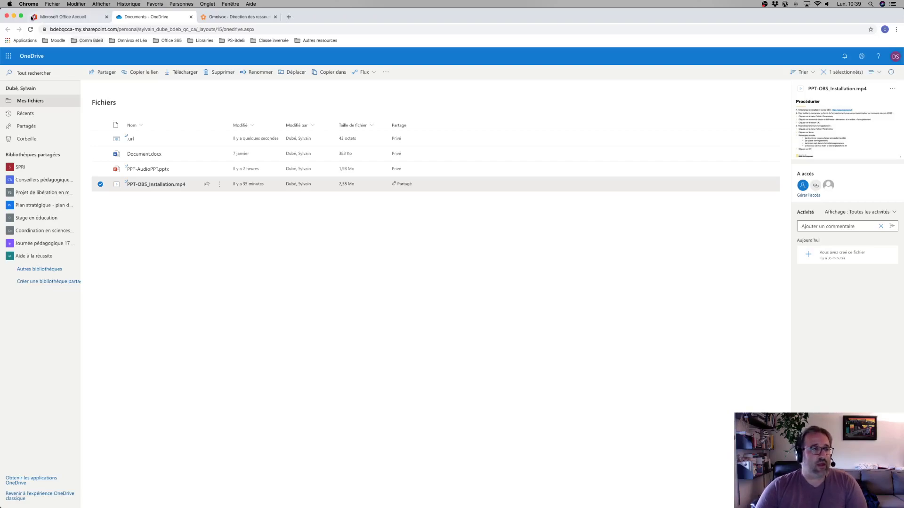
# Minimise Chrome and bring back the narrated slide show tutorial's title slide in full screen
pyautogui.click(14, 16)
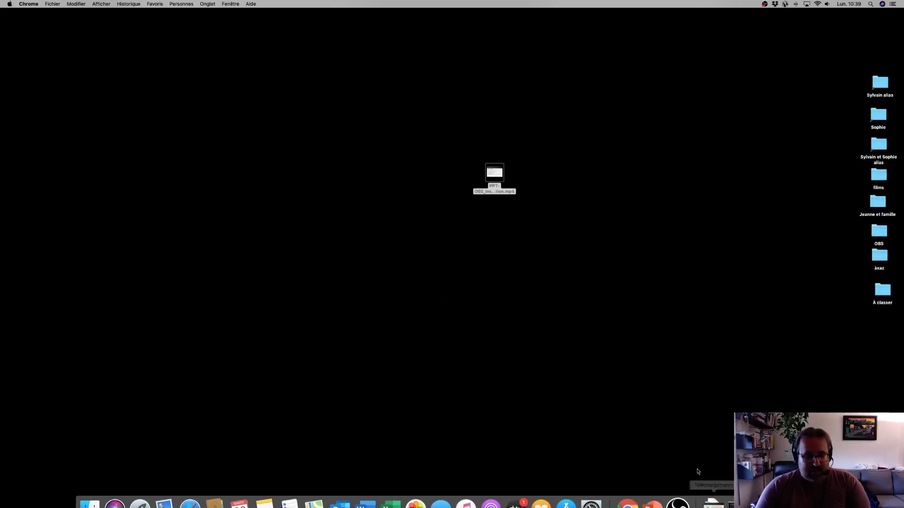
pyautogui.click(714, 491)
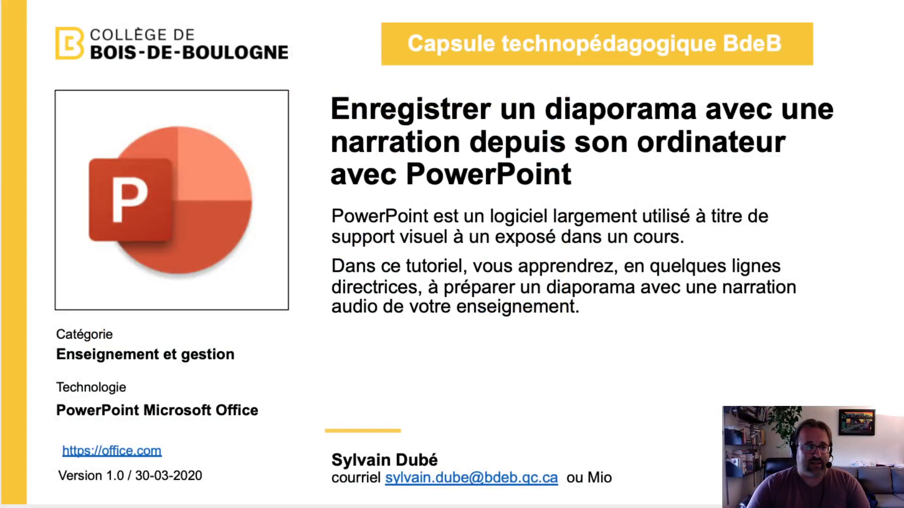